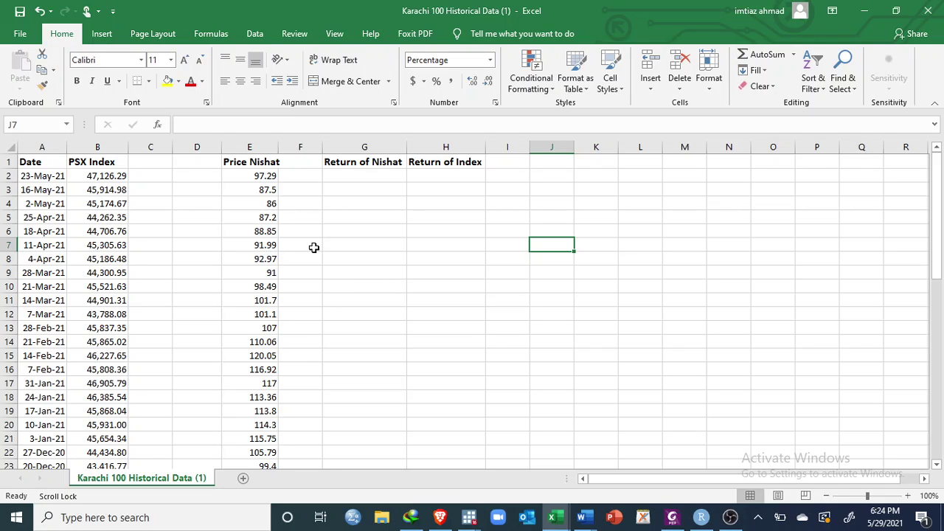
left_click(265, 160)
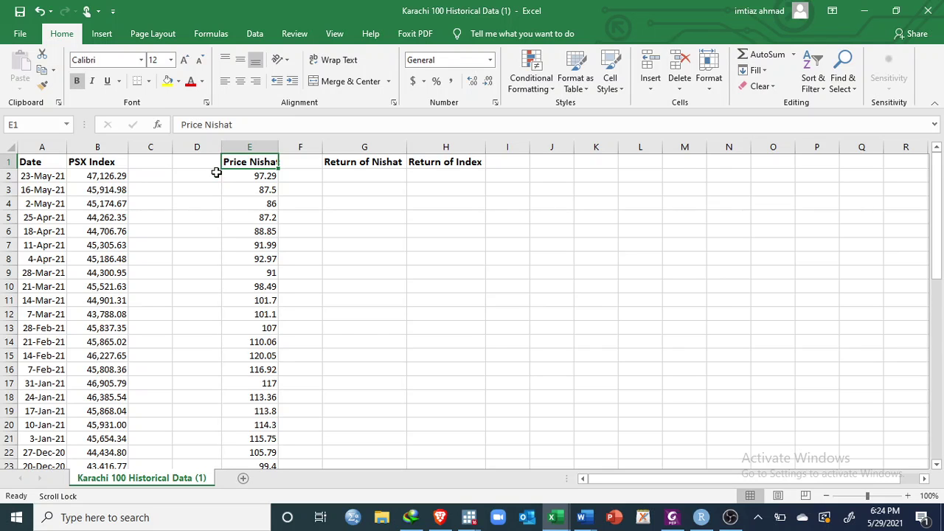
scroll(155, 190, "down", 10)
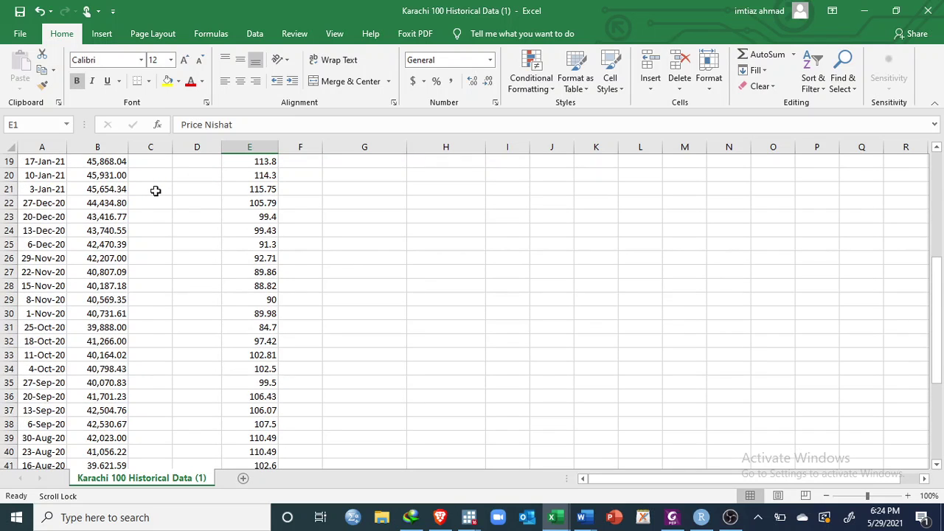
scroll(155, 191, "up", 10)
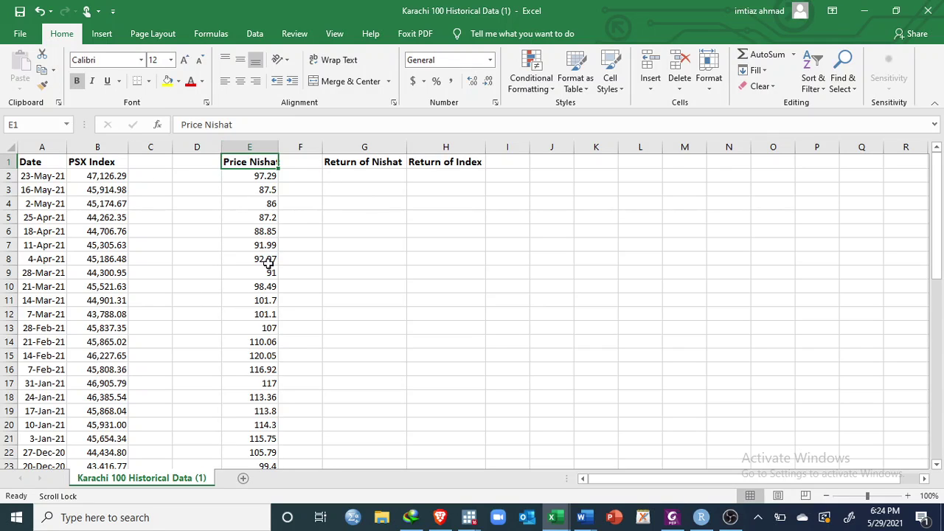
- Calculate the first Nishat return in cell G2 with the formula =E2/E3-1
double_click(355, 175)
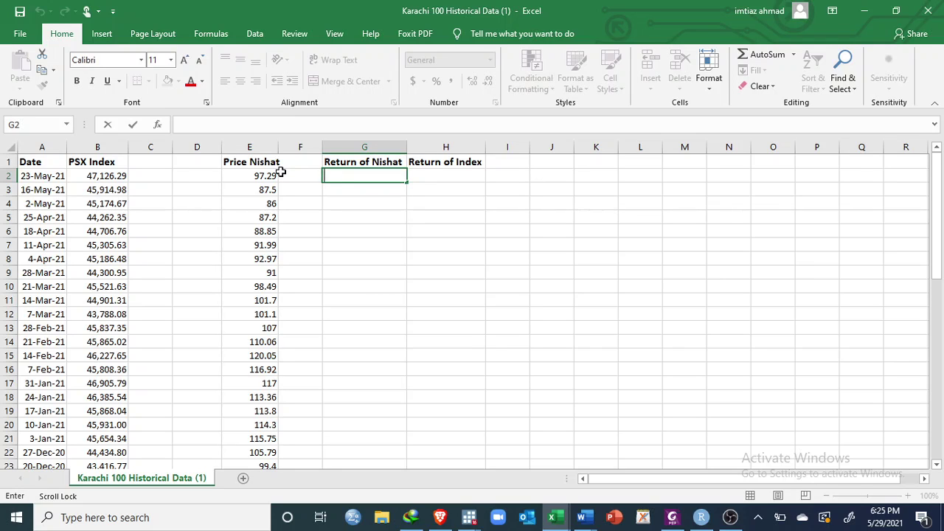
type("=")
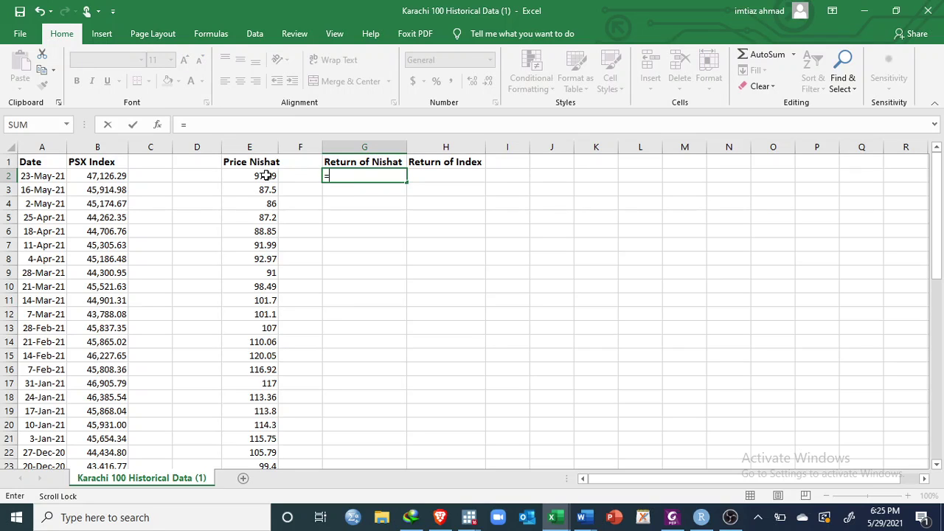
left_click(267, 175)
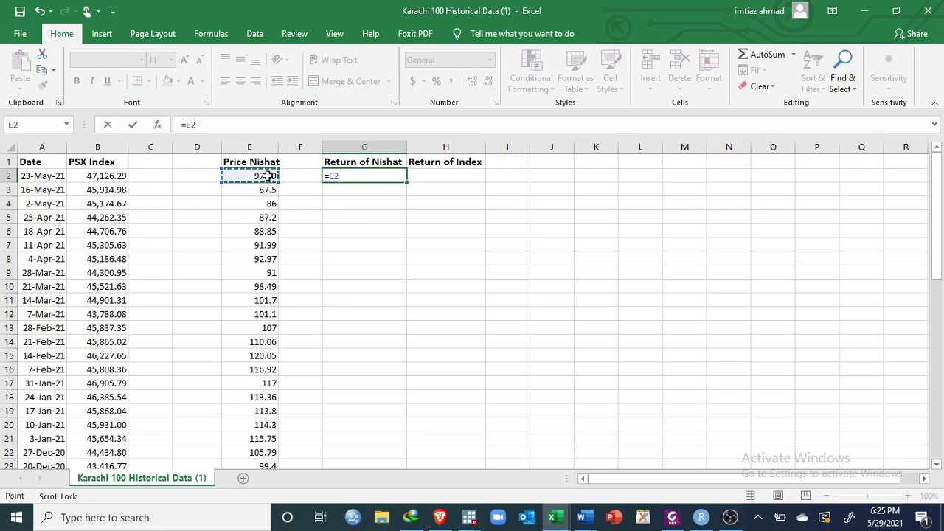
type("/")
left_click(264, 189)
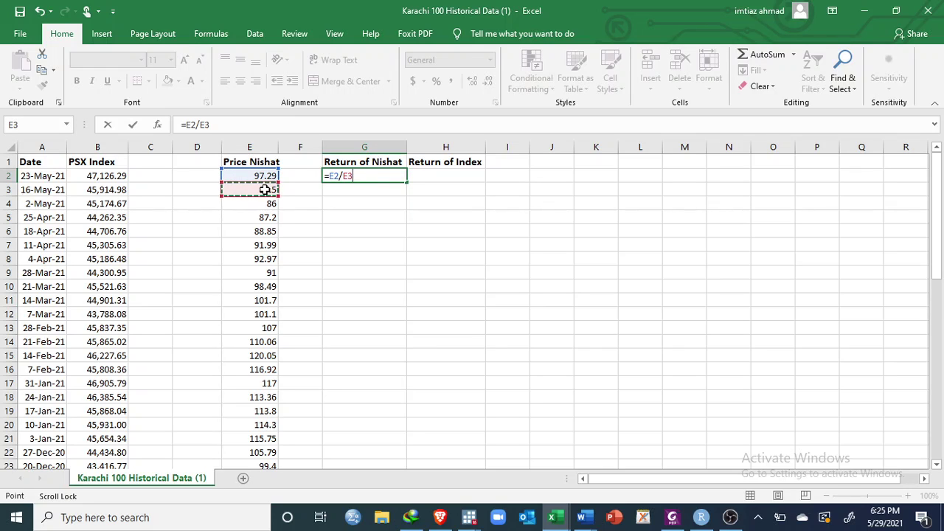
type("-1")
key("Return")
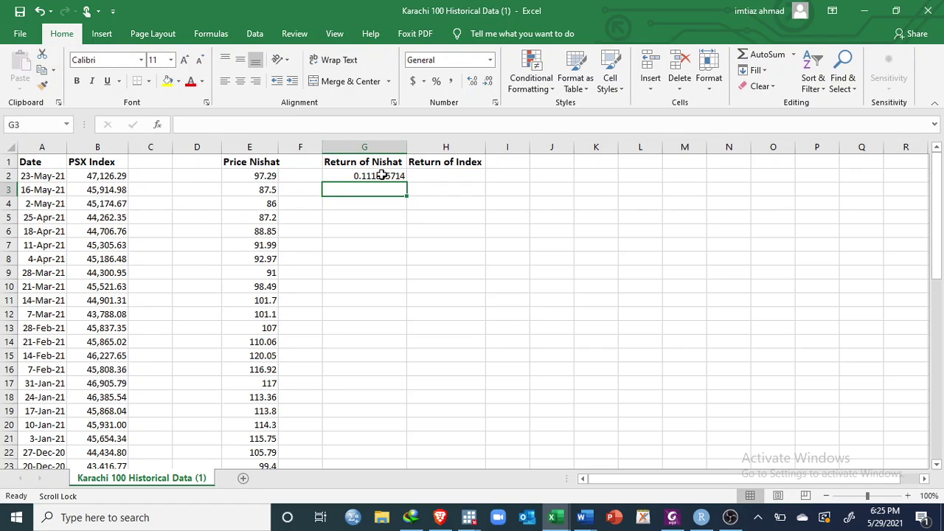
- Fill the Return of Nishat formula from G2 down through G51
left_click(382, 175)
left_click_drag(406, 183, 393, 528)
left_click_drag(371, 446, 369, 413)
scroll(491, 263, "up", 6)
scroll(493, 263, "up", 5)
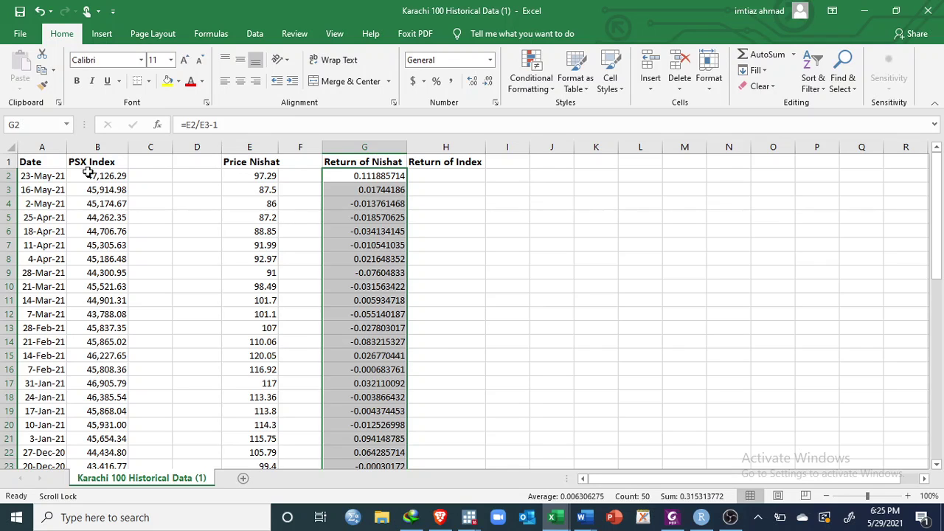
- Calculate the first PSX index return in cell H2 with the formula =B2/B3-1
left_click_drag(438, 174, 438, 177)
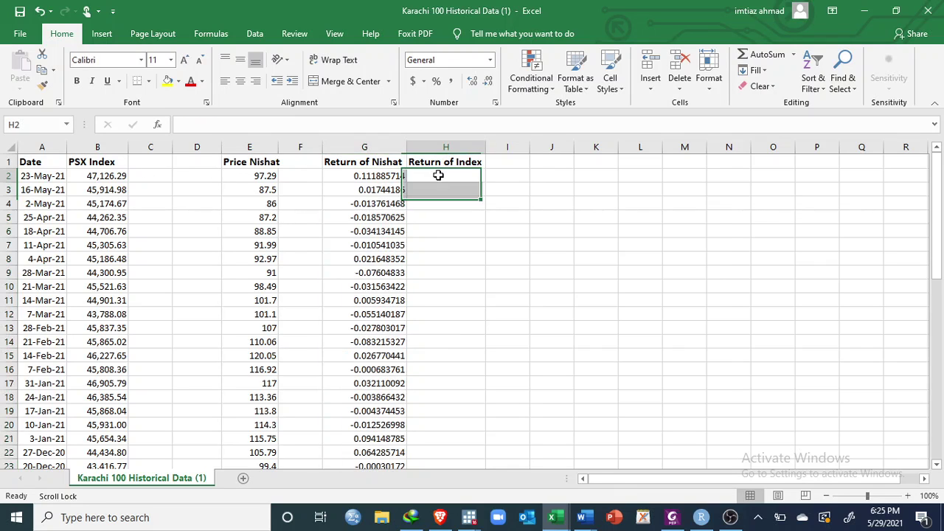
double_click(438, 175)
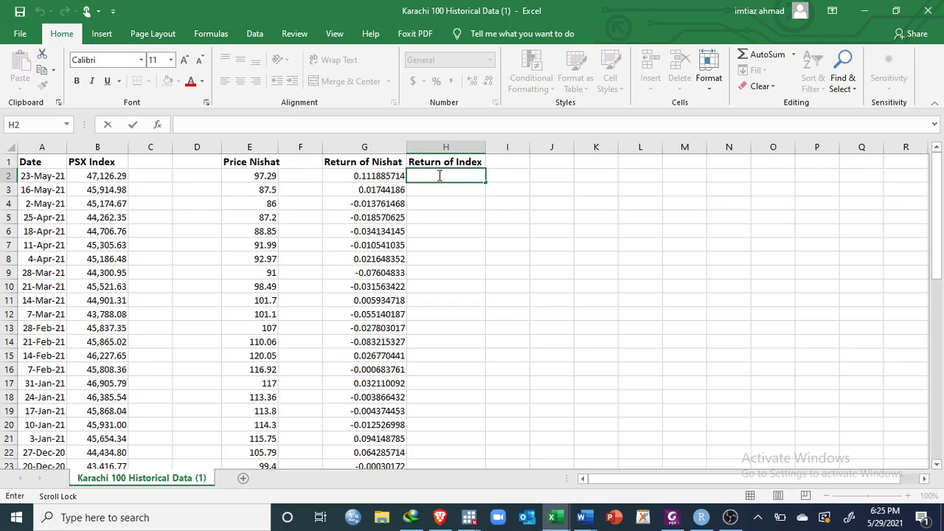
type("=")
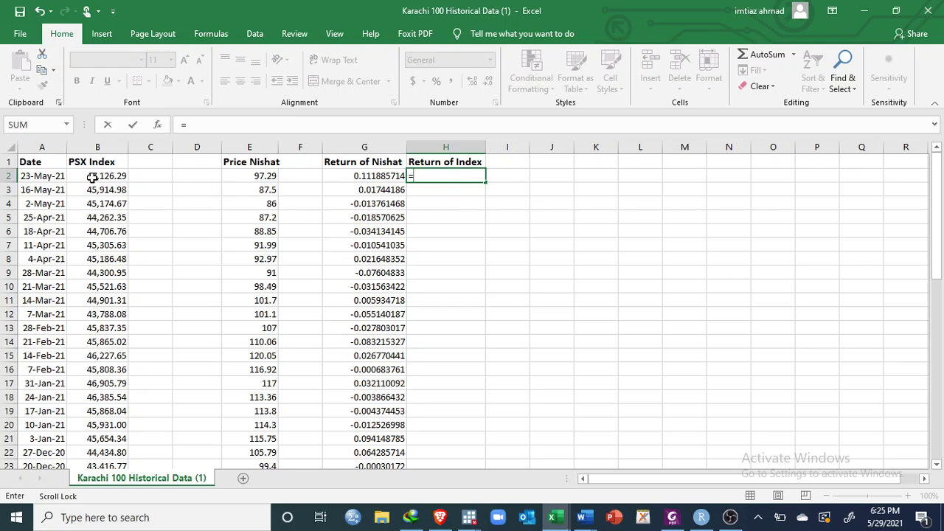
left_click(92, 177)
type("/")
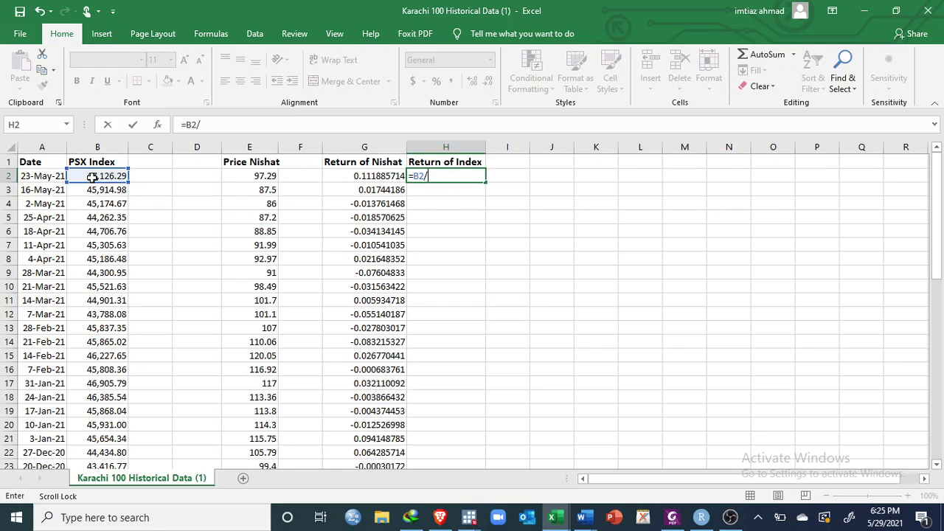
left_click(98, 190)
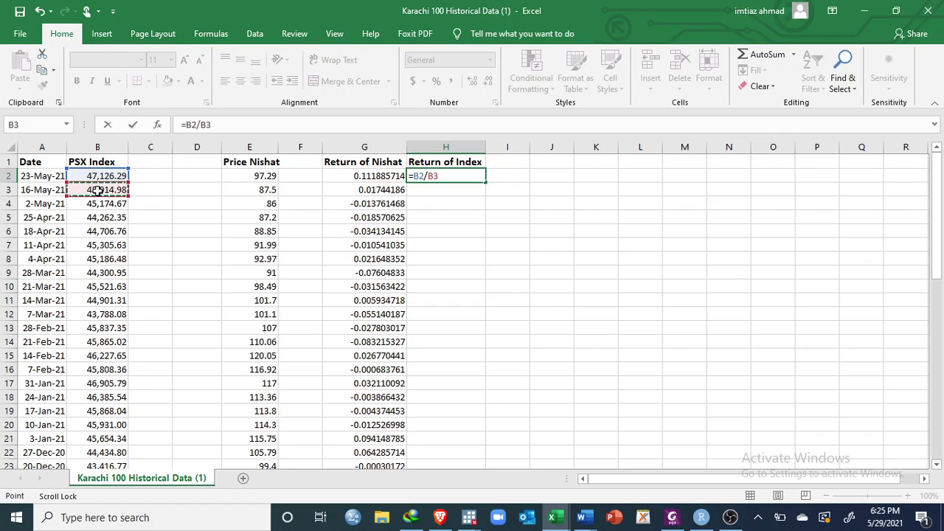
type("-1")
key("ctrl+Return")
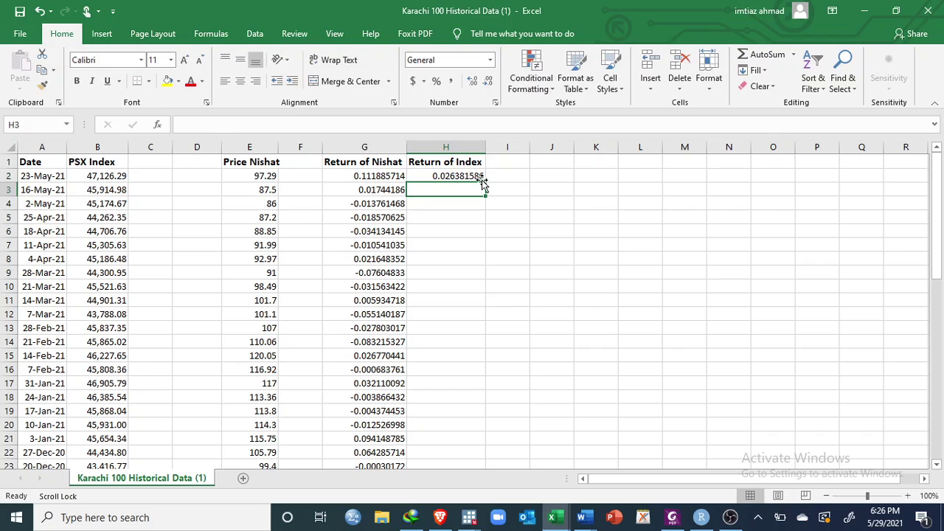
- Fill the Return of Index formula from H2 down through H51
left_click_drag(485, 181, 457, 431)
scroll(514, 346, "up", 10)
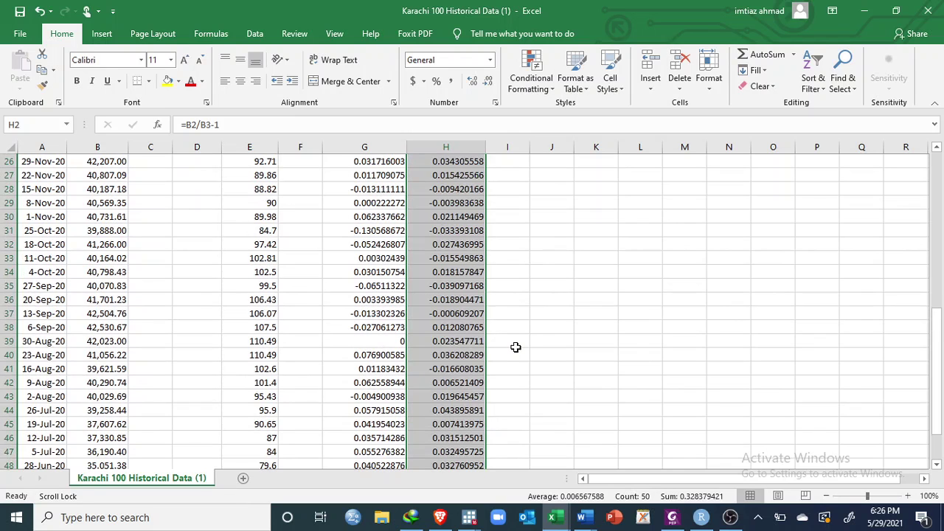
scroll(515, 346, "up", 1)
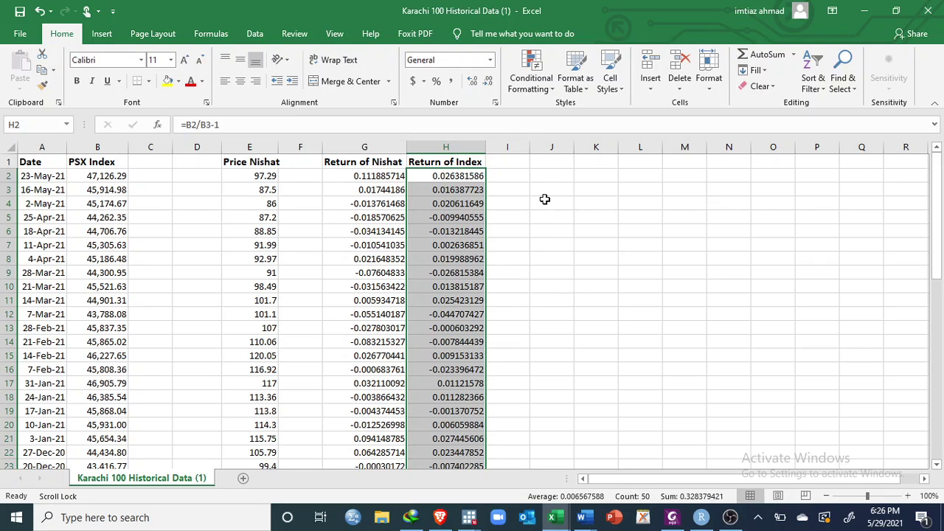
- Calculate the slope of Nishat returns against index returns in cell I2 with =SLOPE(G2:G51,H2:H51)
left_click(505, 176)
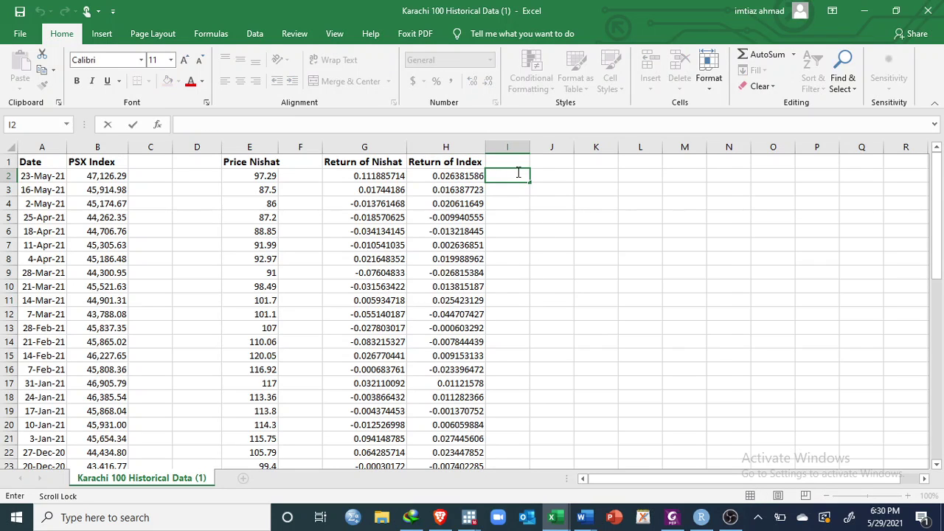
type("=")
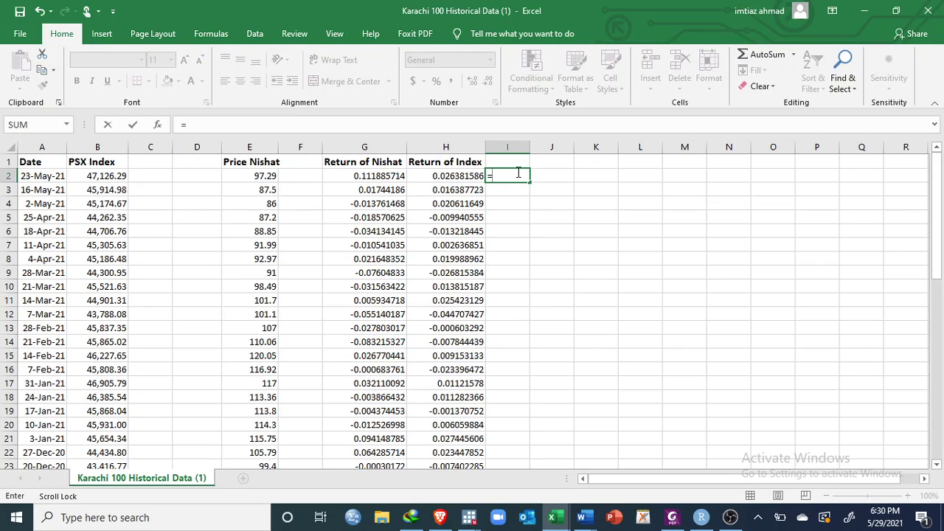
type("slope")
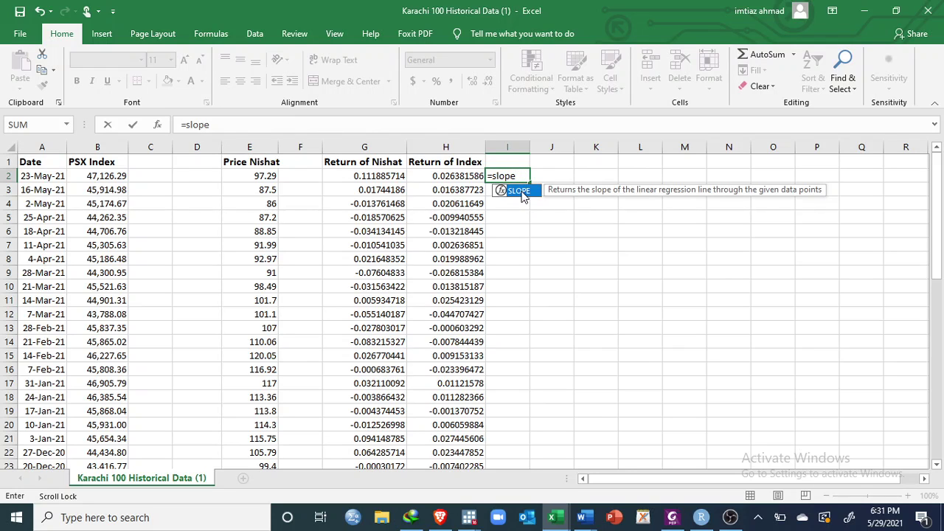
double_click(519, 191)
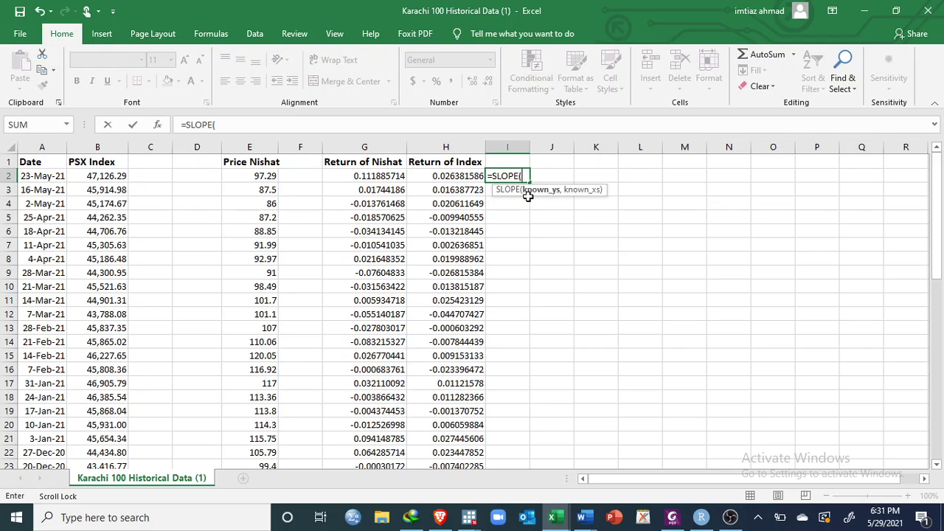
left_click_drag(369, 175, 377, 411)
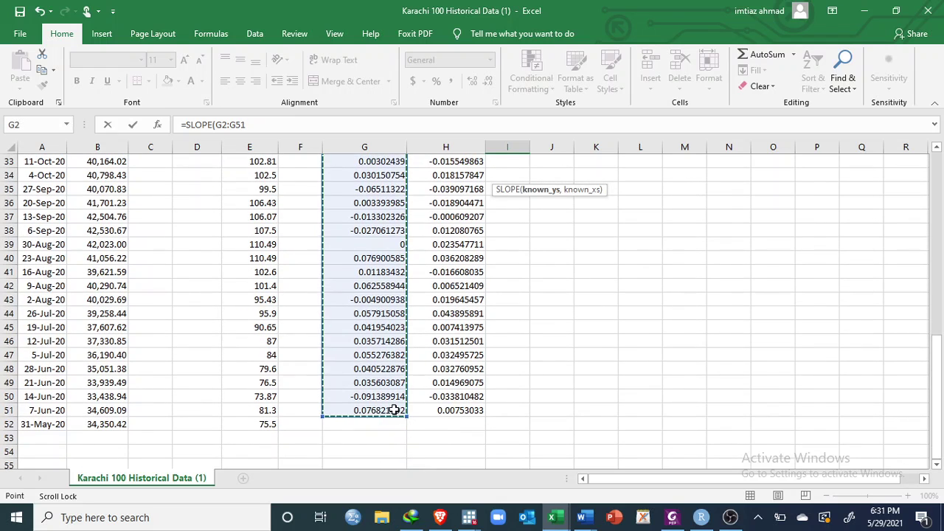
type(",")
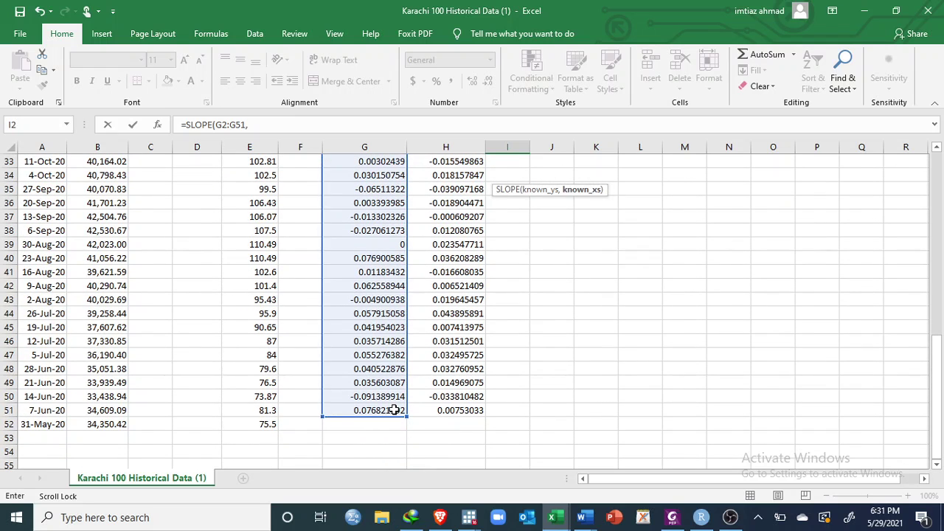
scroll(380, 355, "up", 11)
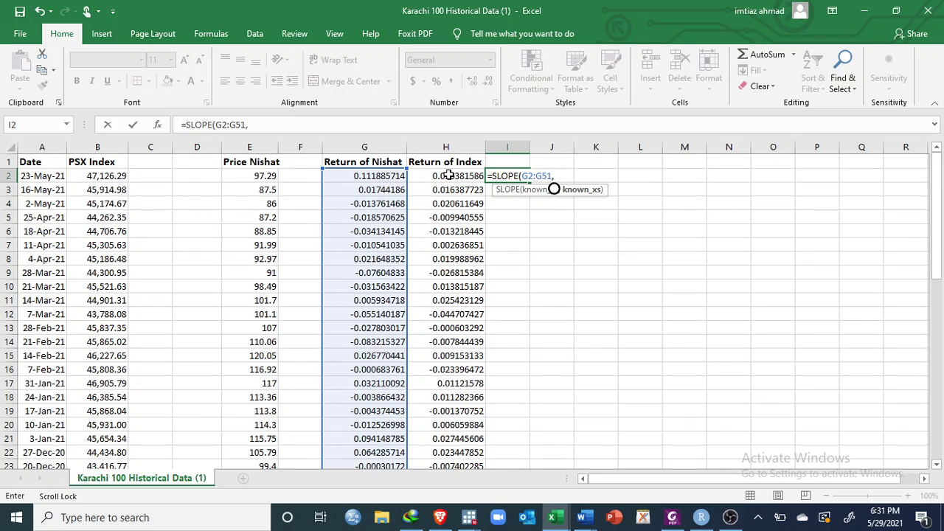
left_click_drag(448, 175, 468, 432)
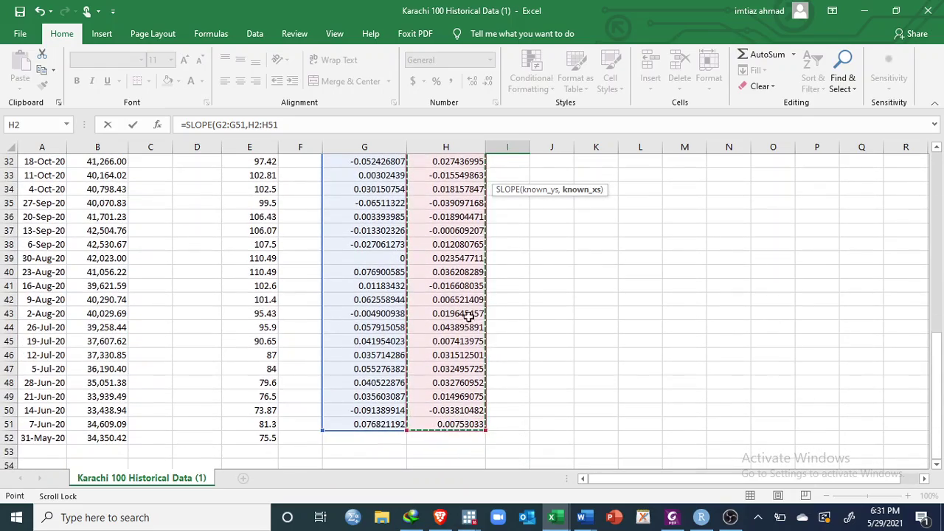
scroll(467, 432, "up", 10)
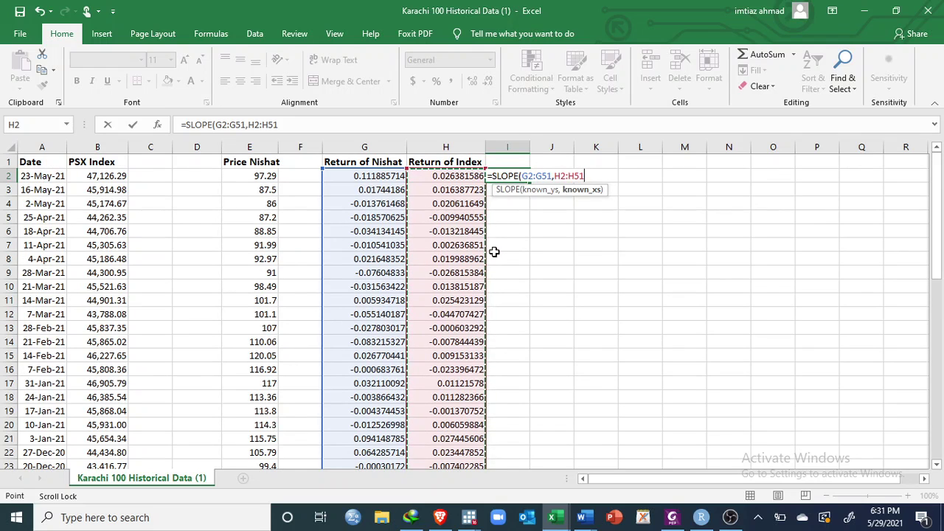
type(")")
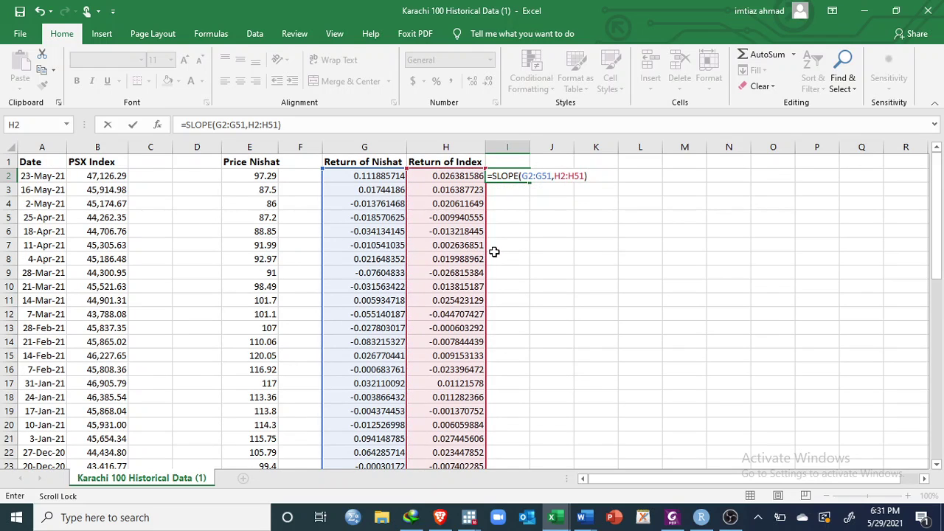
key("Return")
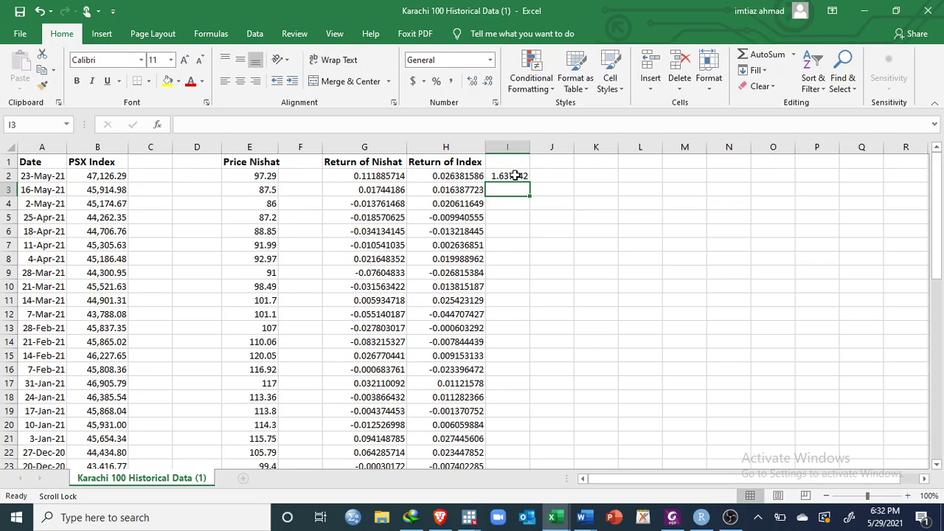
left_click(515, 176)
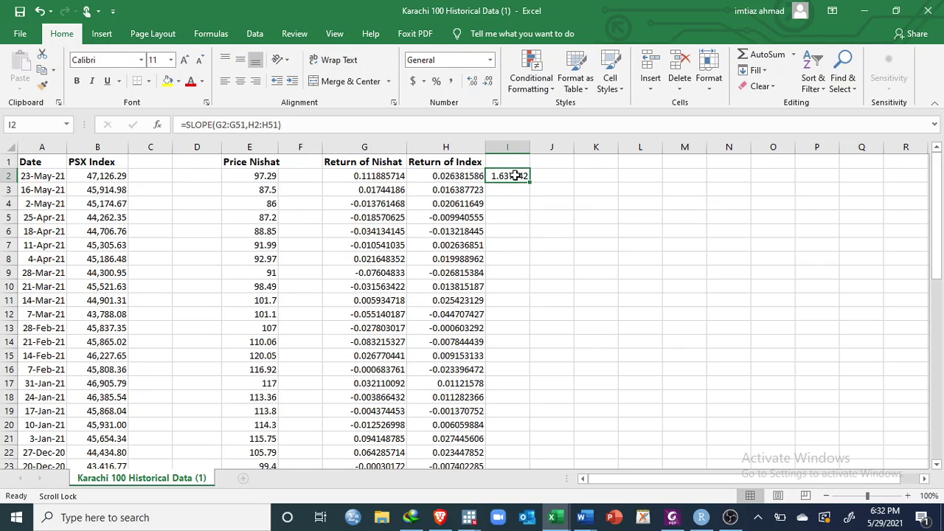